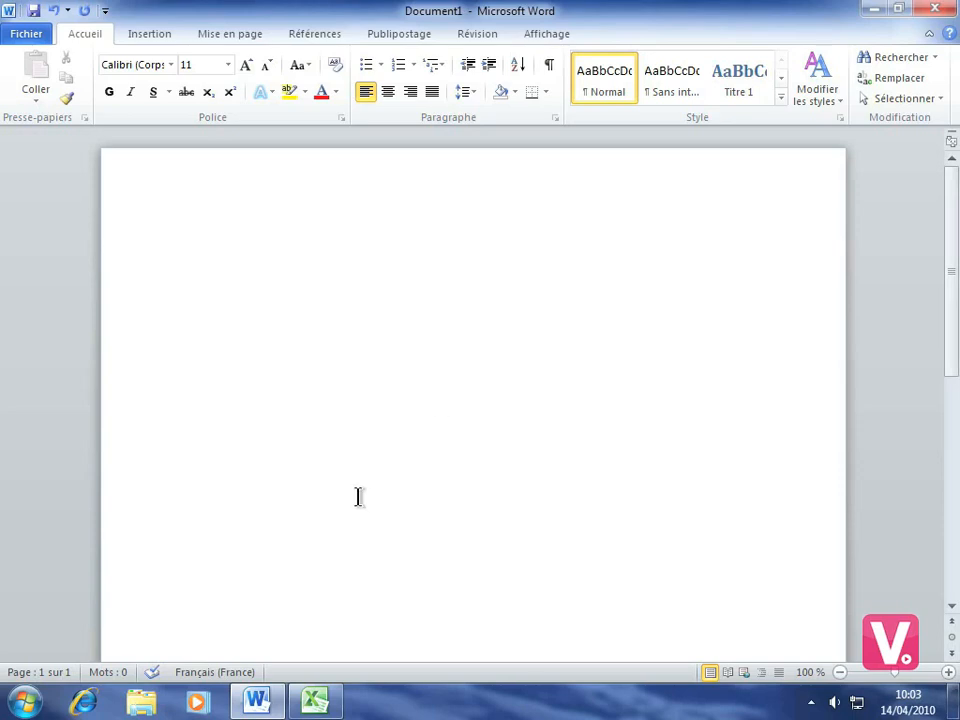
# Step: Copy the column chart from the open Excel workbook and paste it into the blank Word document
pyautogui.click(315, 703)
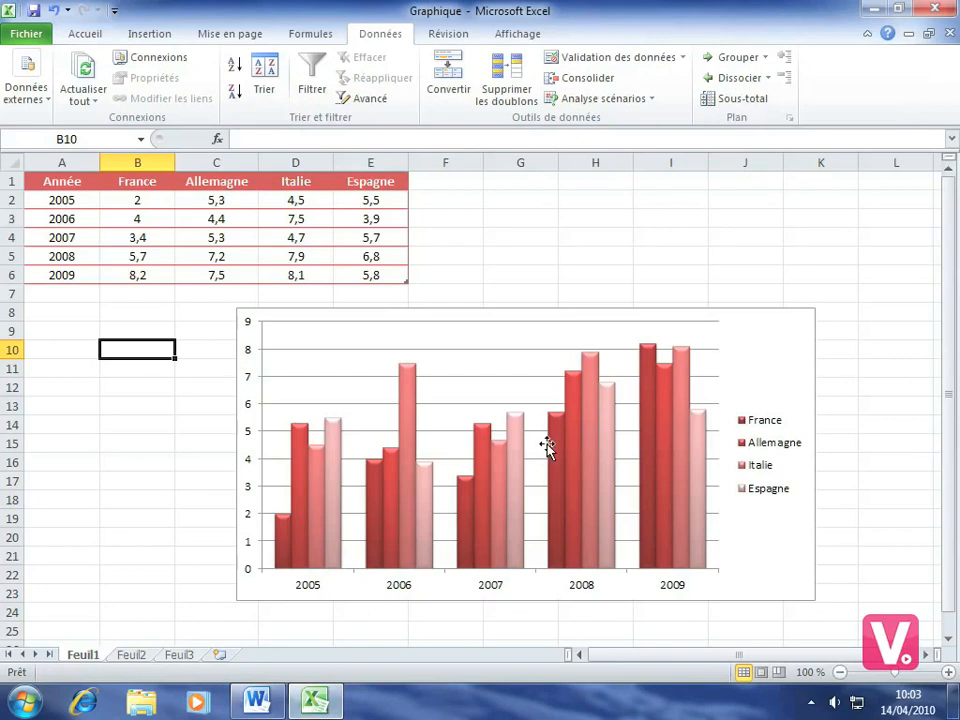
pyautogui.click(748, 318)
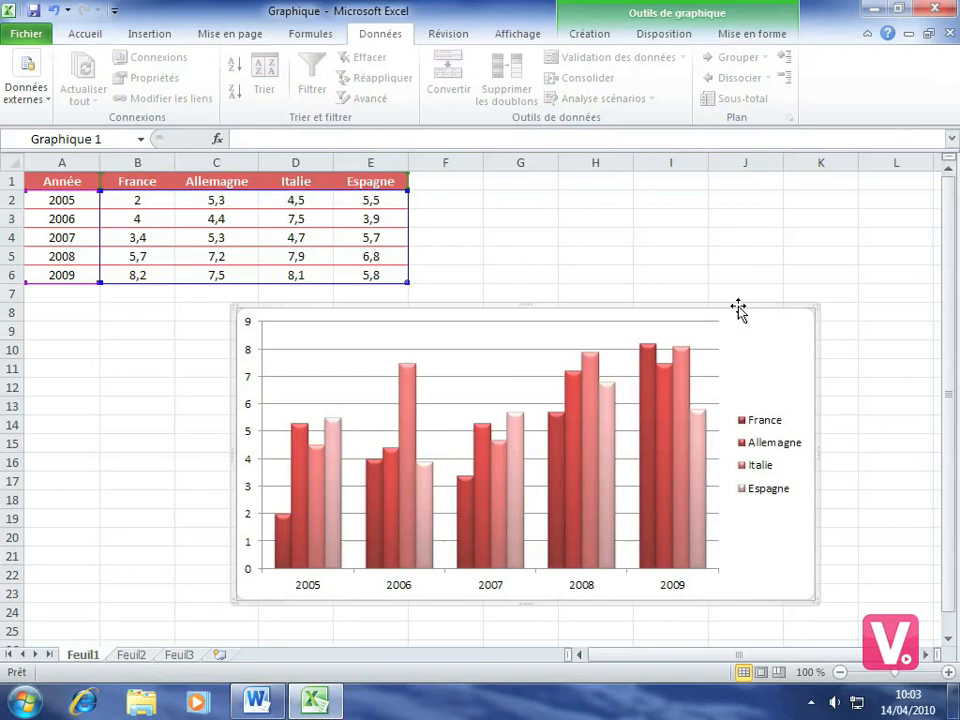
pyautogui.rightClick(748, 318)
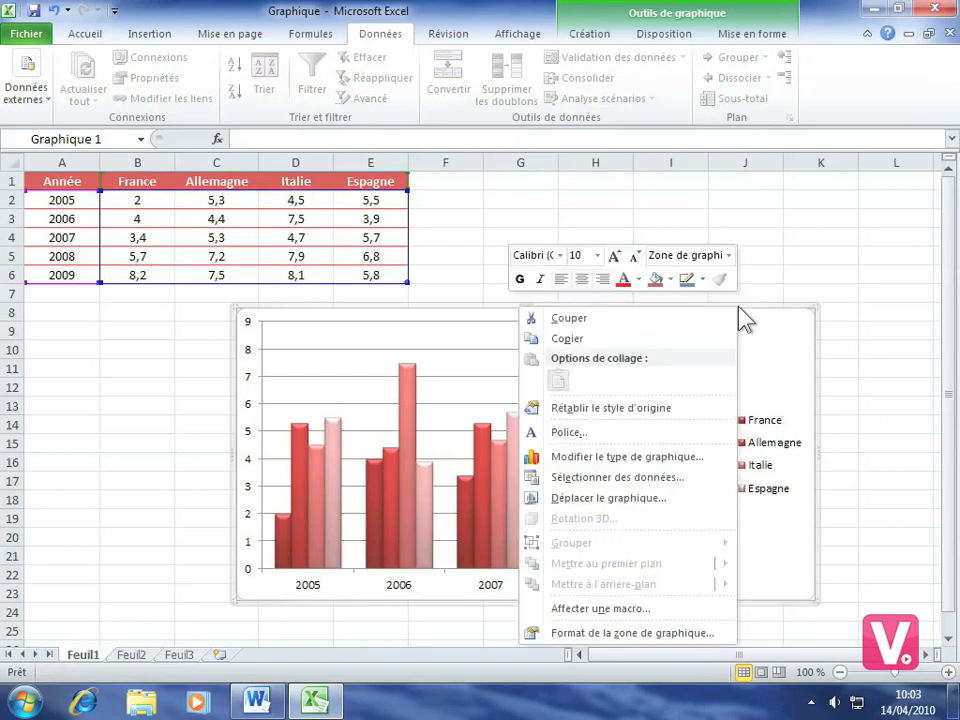
pyautogui.click(566, 338)
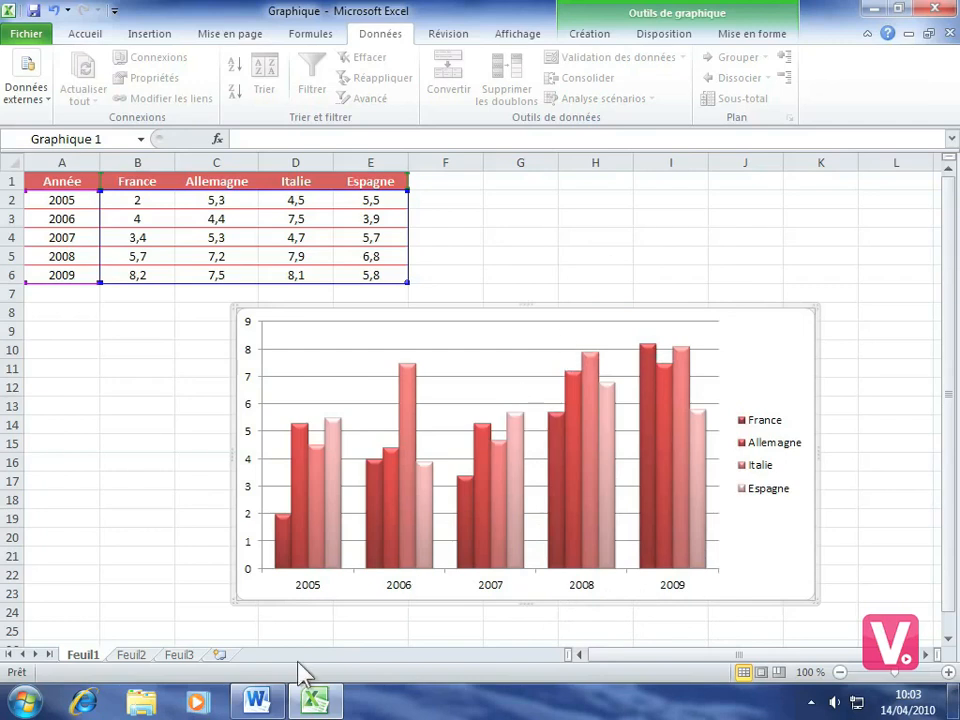
pyautogui.click(256, 703)
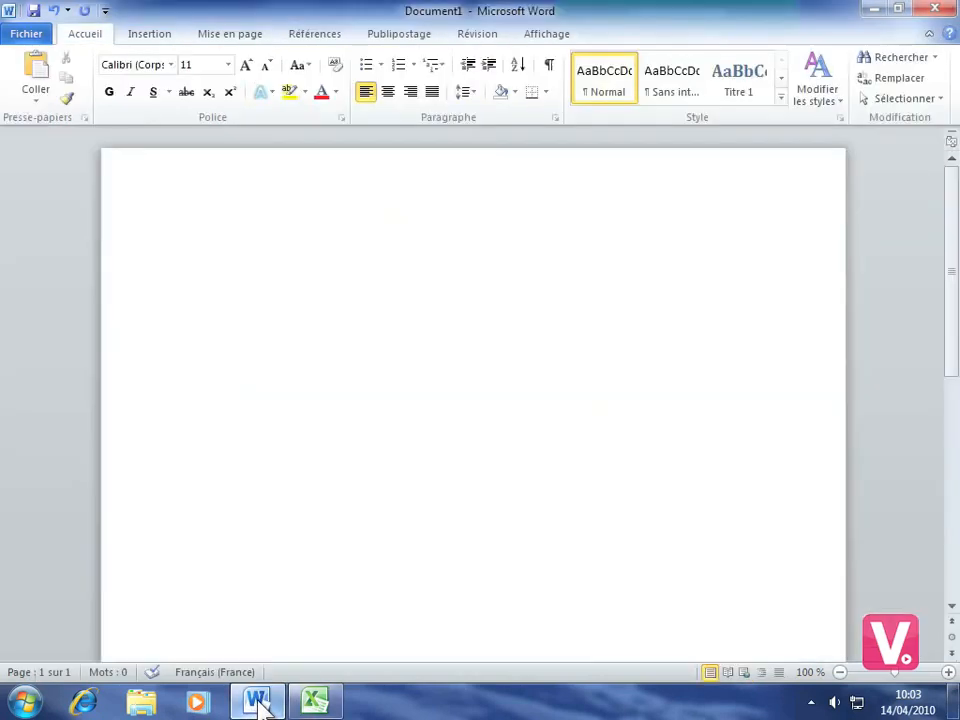
pyautogui.click(35, 70)
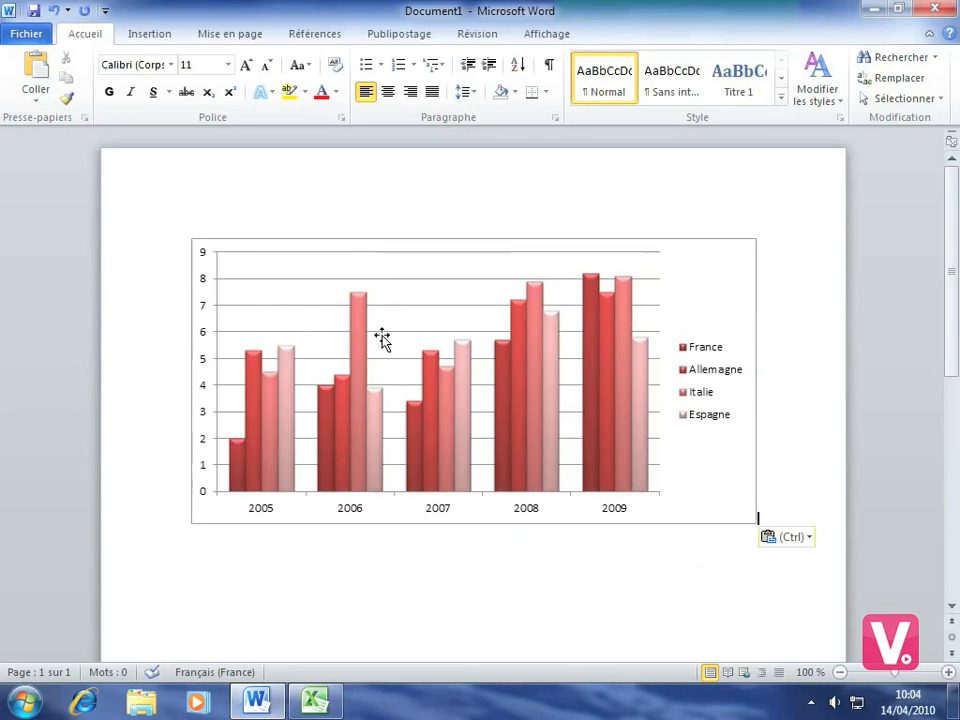
# Step: Apply the green bevelled chart style from the gallery's fourth row to the pasted chart
pyautogui.click(452, 408)
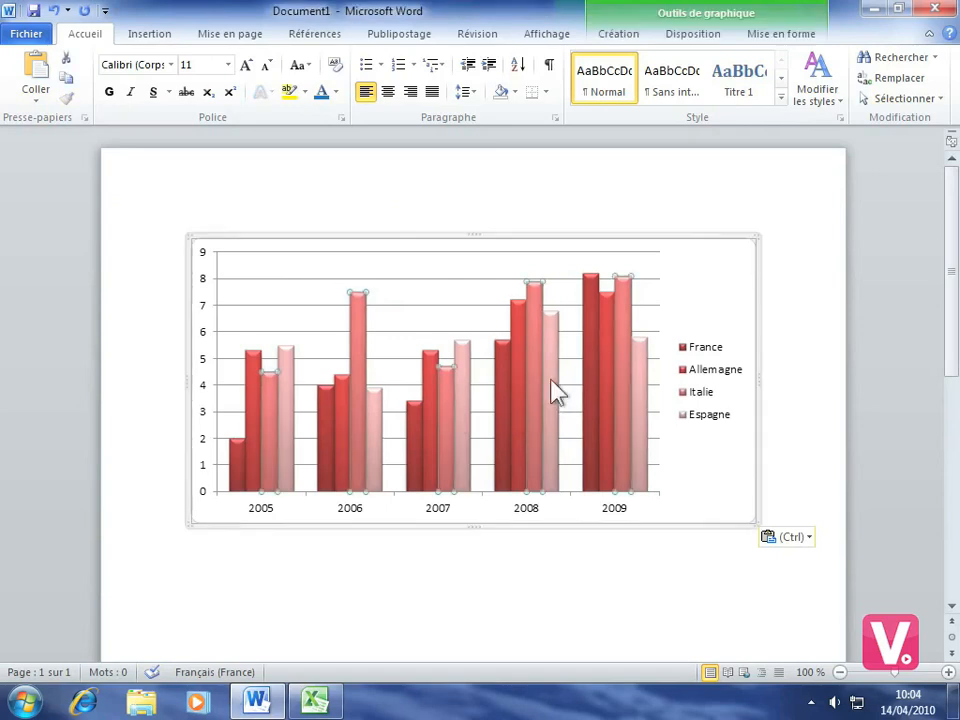
pyautogui.click(620, 34)
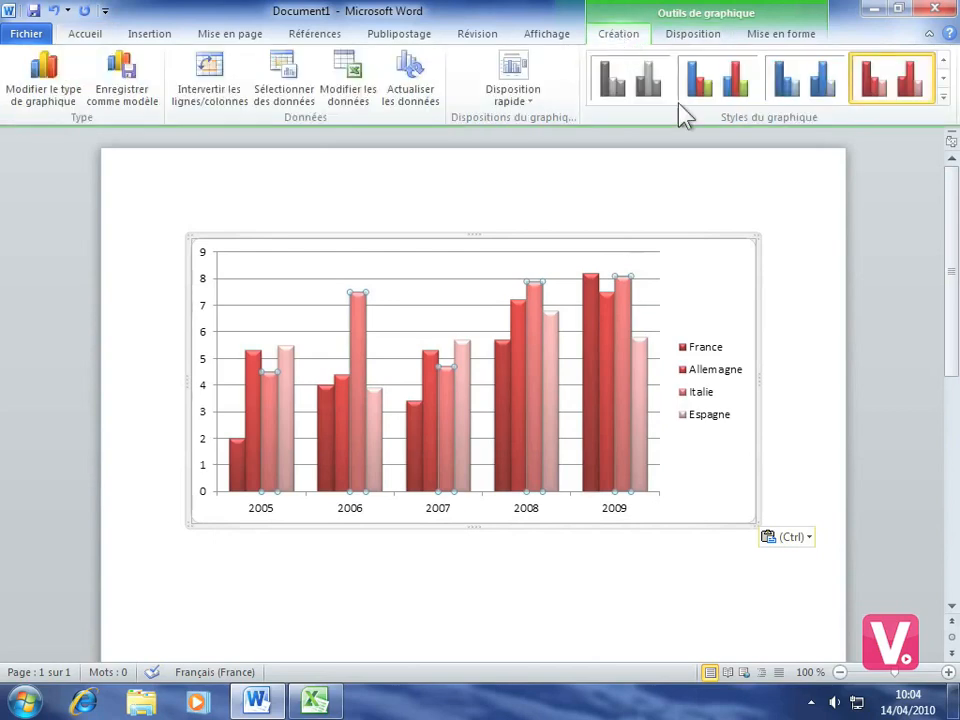
pyautogui.click(943, 99)
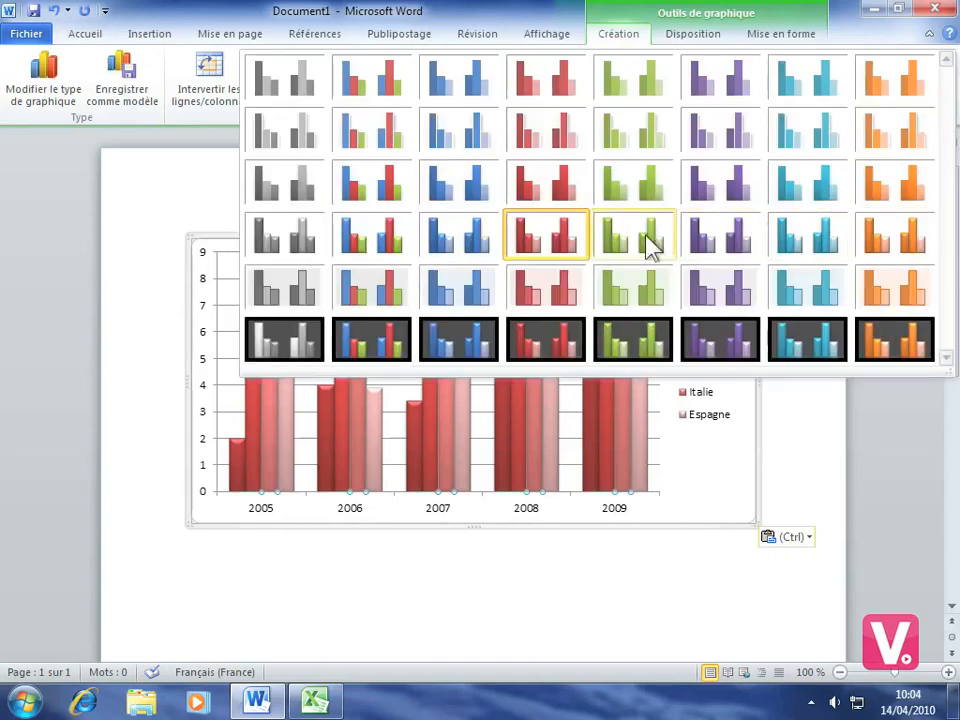
pyautogui.click(628, 243)
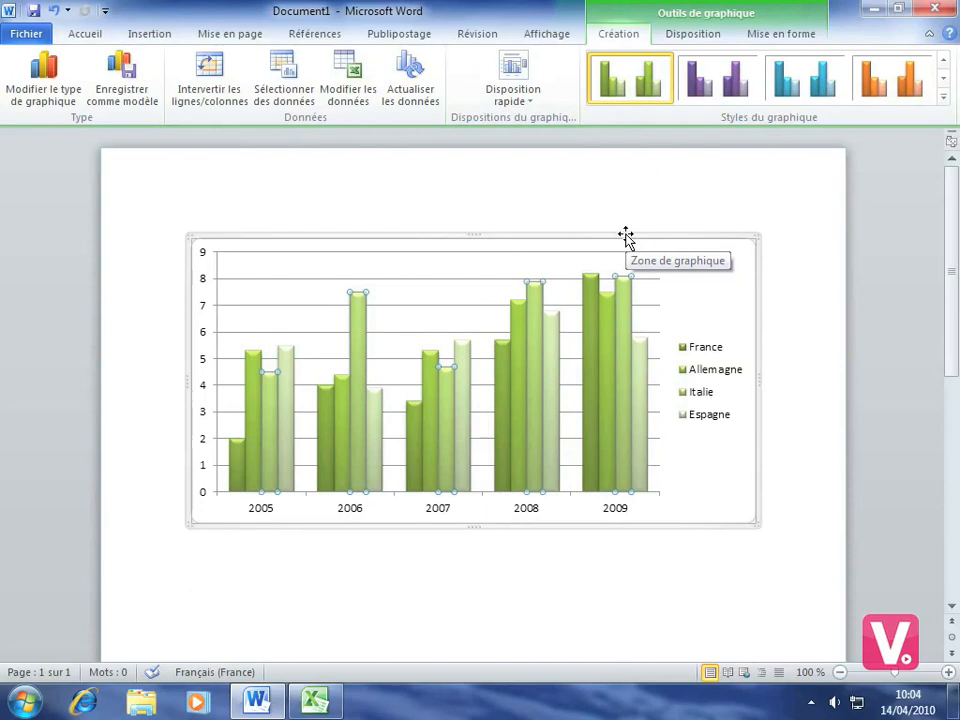
# Step: Open the pasted chart's source data, rename header cell E1 from Espagne to Portugal, and return to the maximized Word document
pyautogui.click(344, 72)
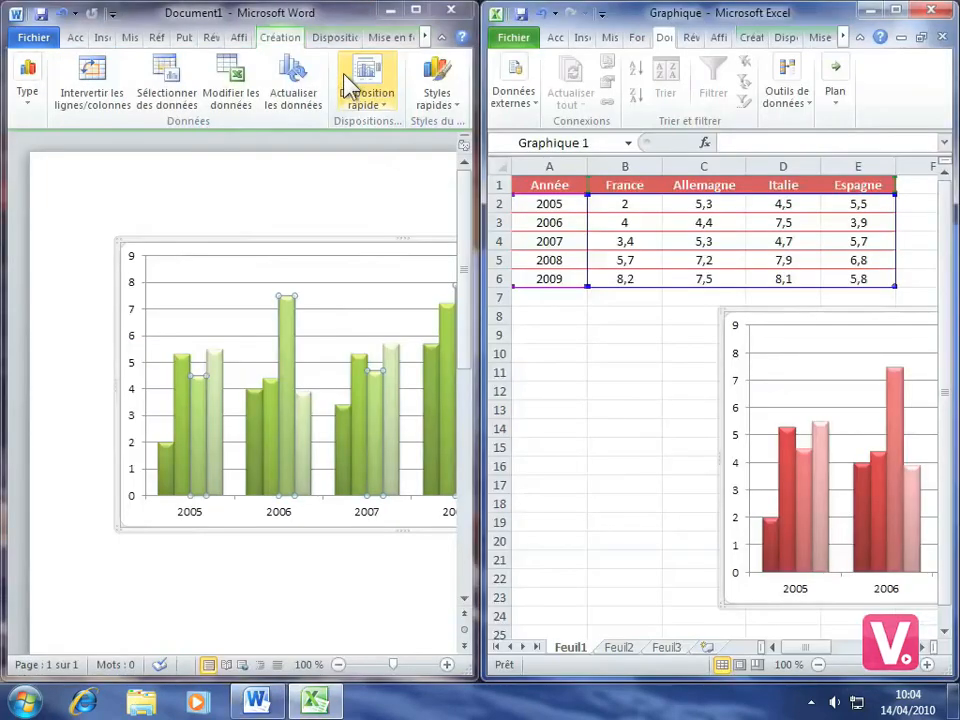
pyautogui.click(866, 186)
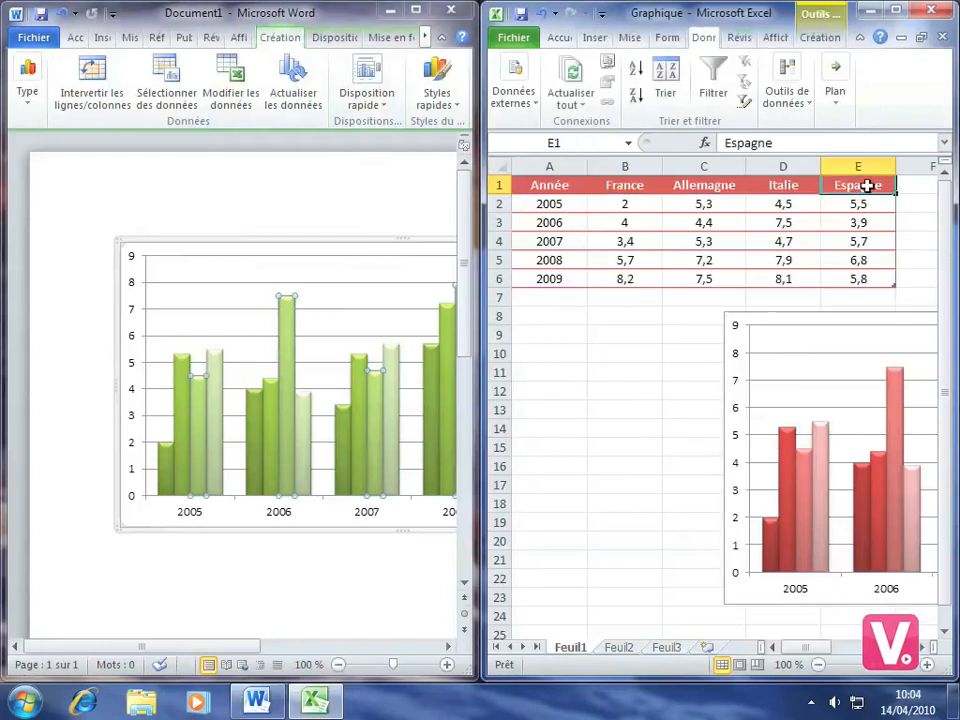
pyautogui.write('Portugal')
pyautogui.press('Return')
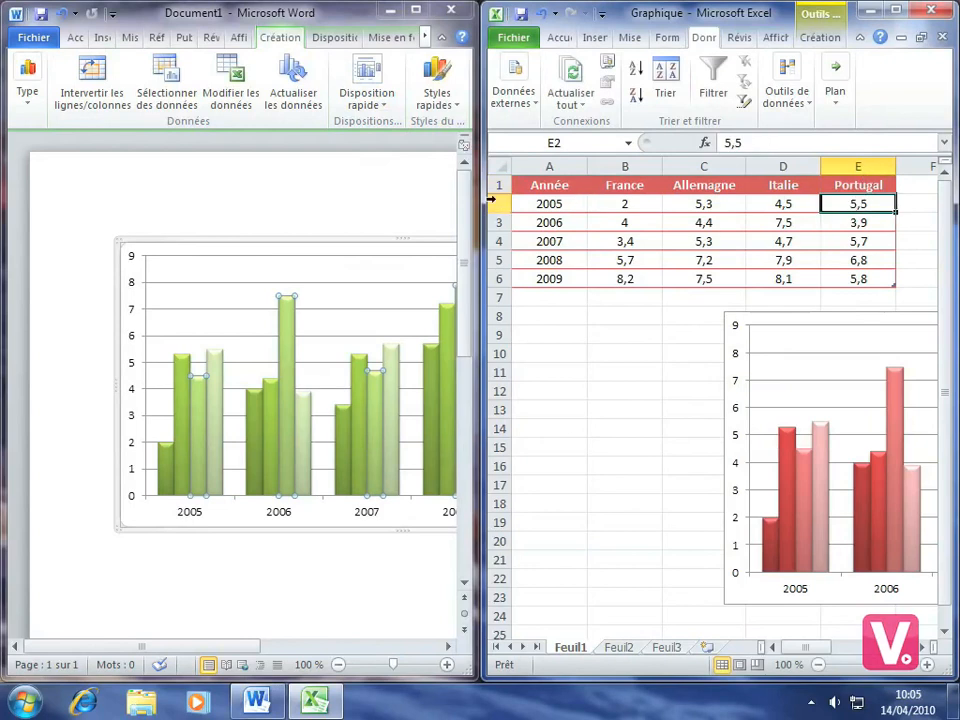
pyautogui.click(416, 12)
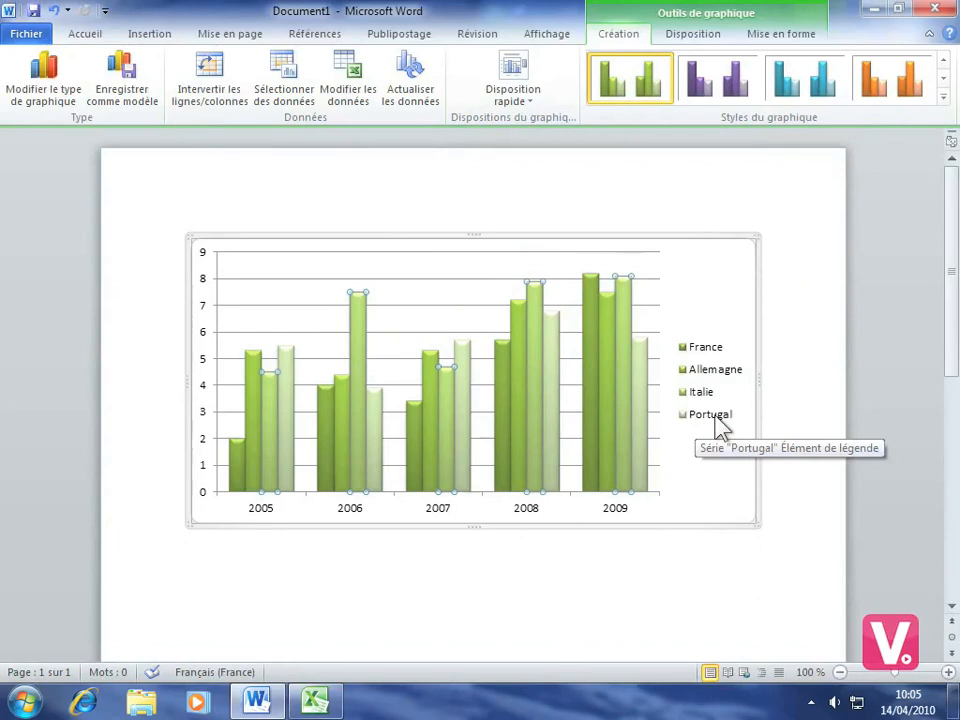
# Step: Replace the linked chart in the document with a PNG image version of the copied chart using Paste Special
pyautogui.click(482, 237)
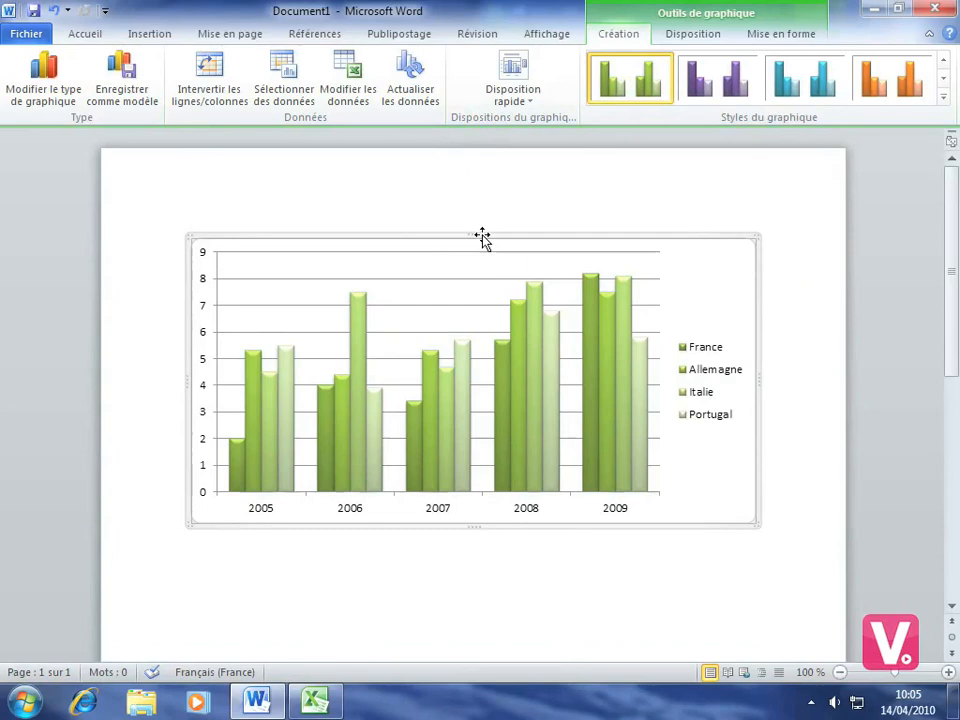
pyautogui.press('Delete')
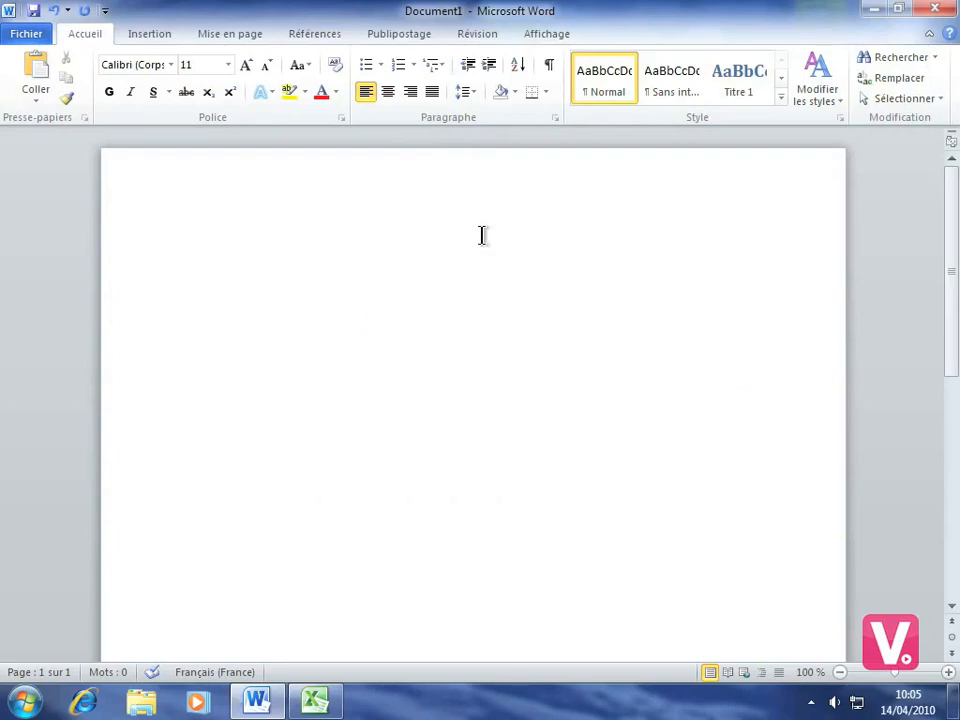
pyautogui.click(35, 100)
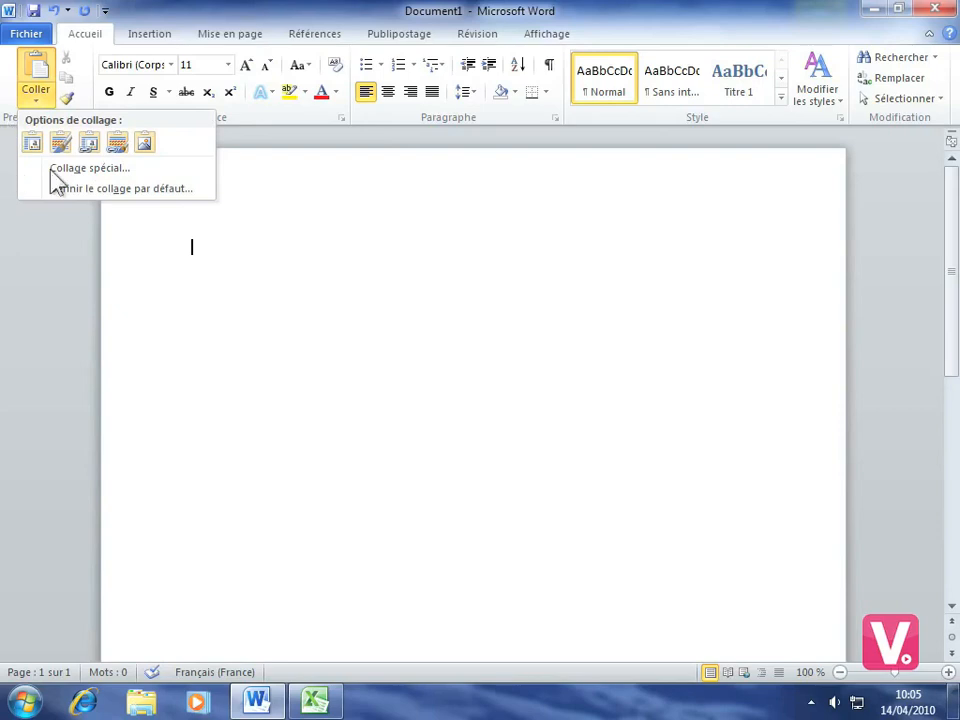
pyautogui.click(88, 168)
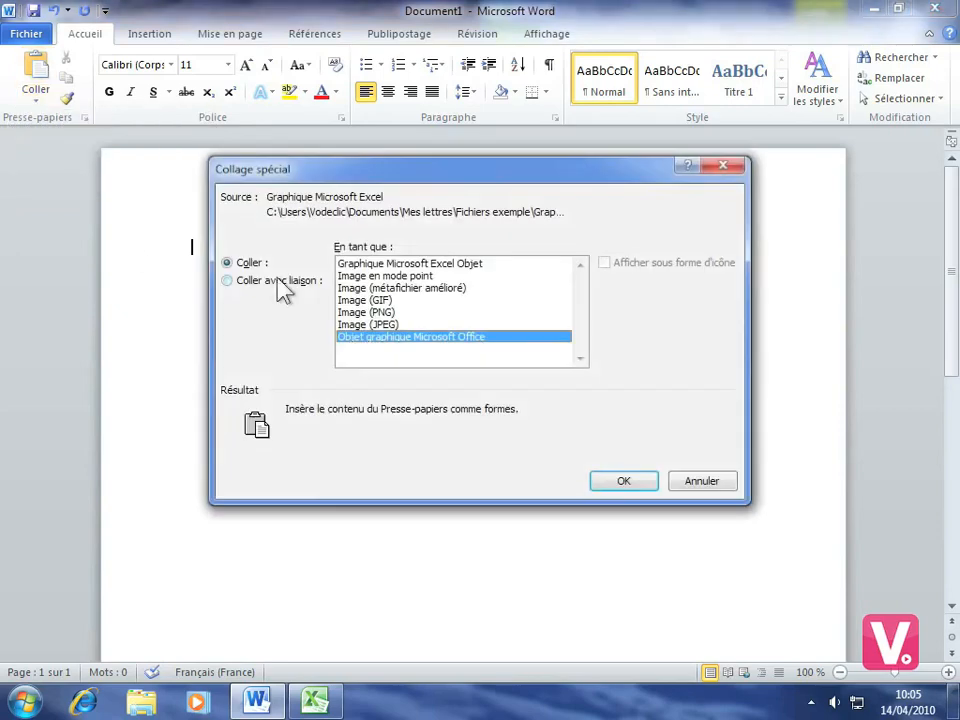
pyautogui.click(374, 312)
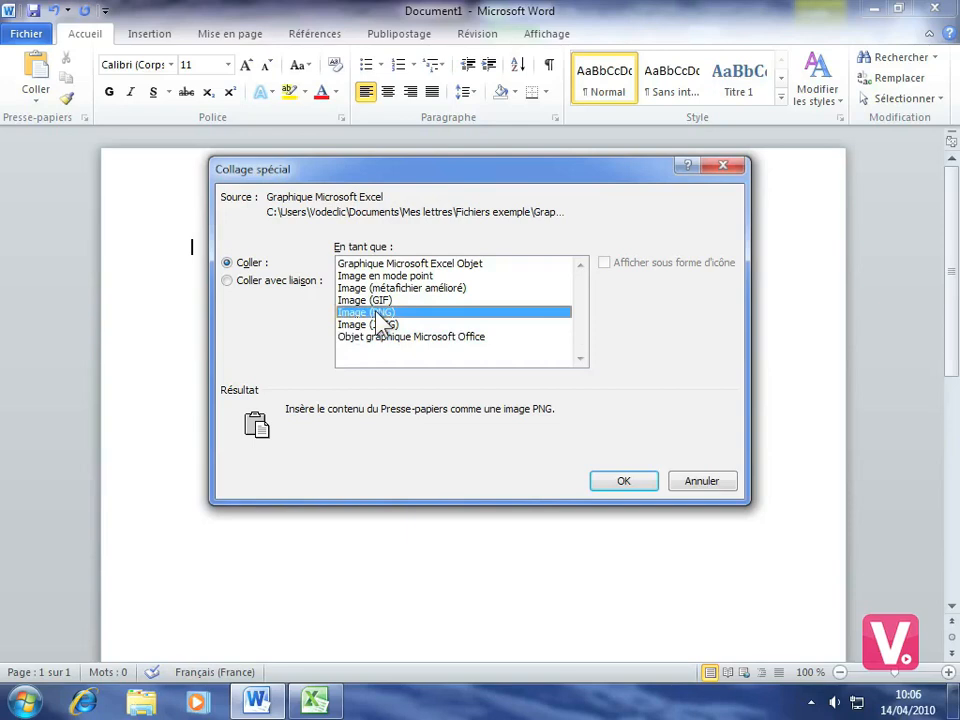
pyautogui.click(632, 484)
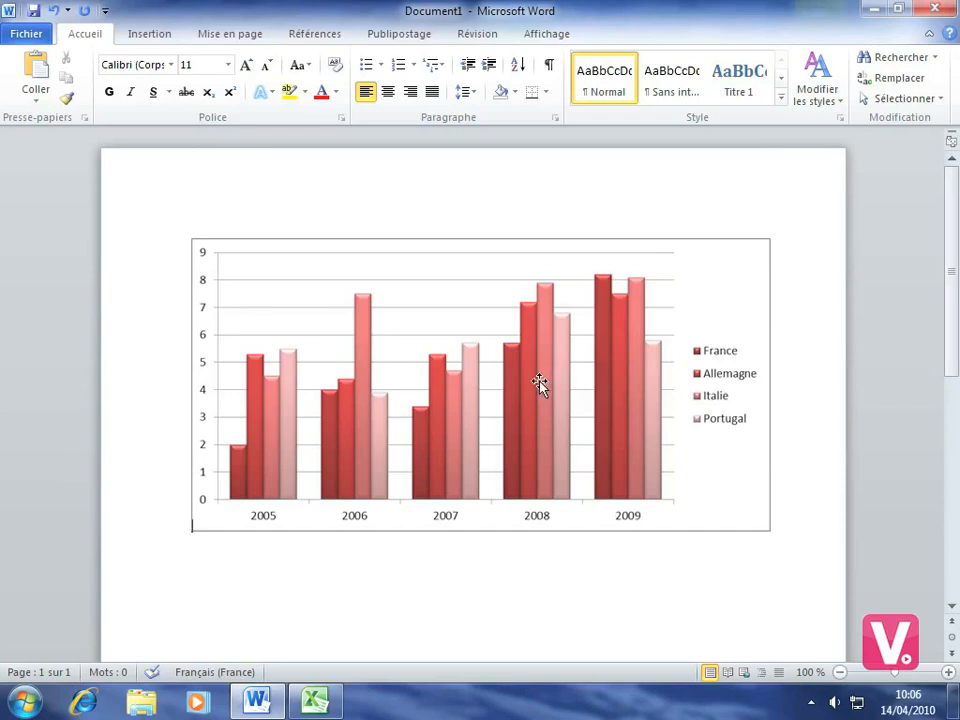
# Step: Replace the chart image in Word with the Excel data table copied from cells A1:E6
pyautogui.click(535, 389)
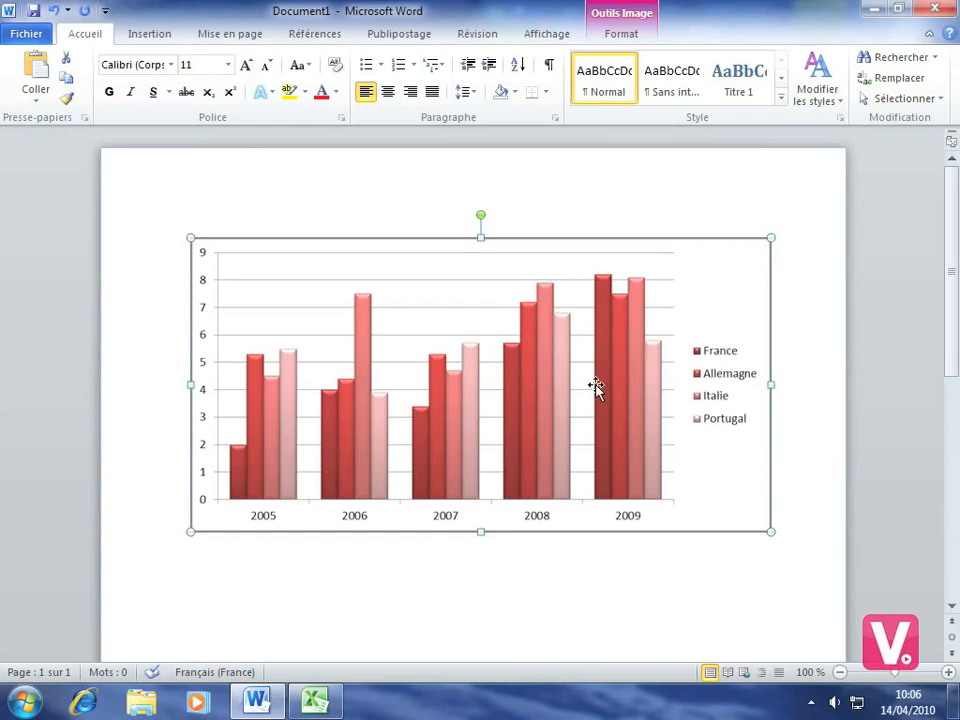
pyautogui.press('Delete')
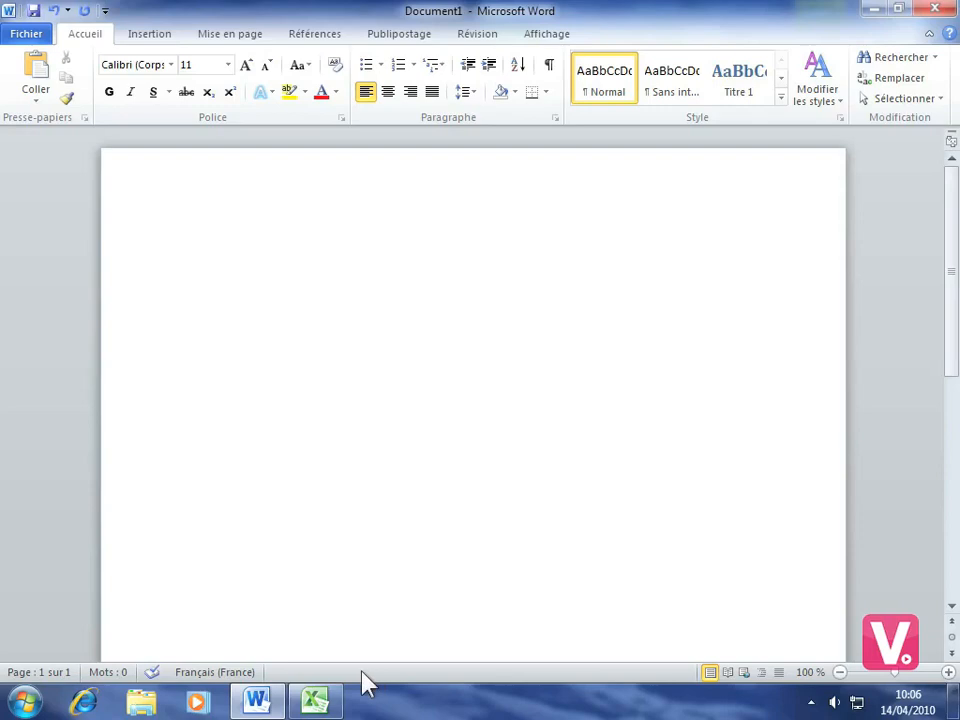
pyautogui.click(315, 701)
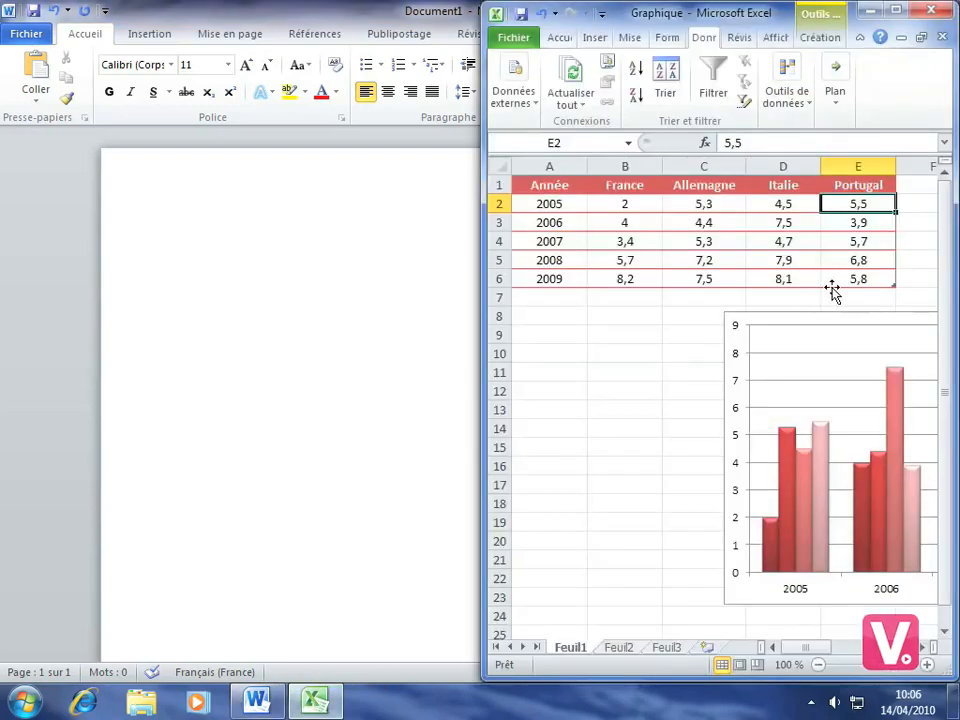
pyautogui.moveTo(858, 280); pyautogui.dragTo(540, 185)
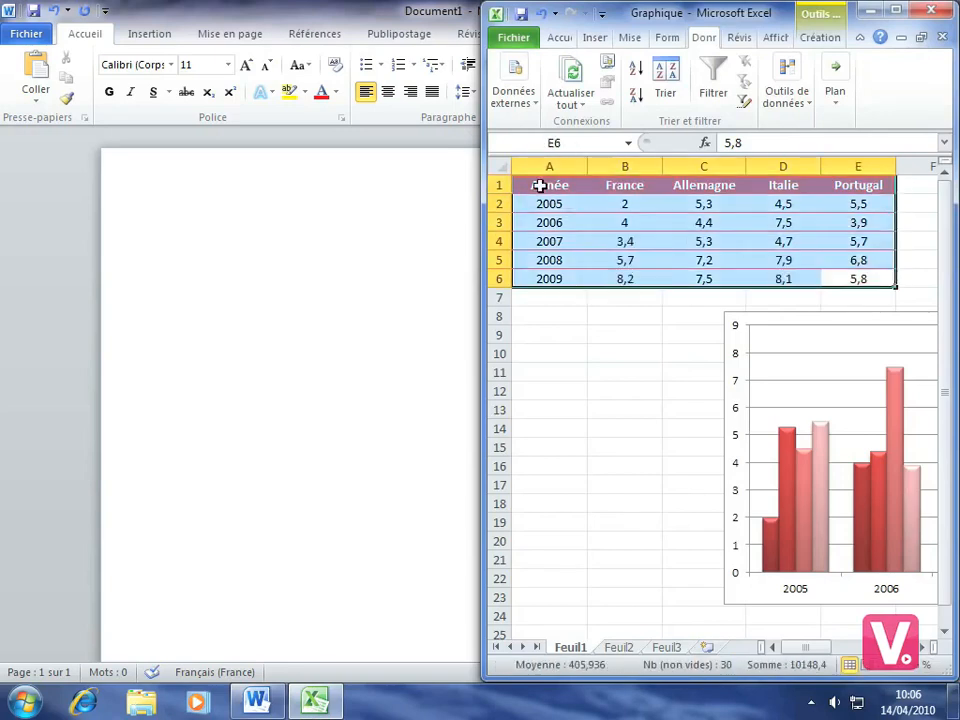
pyautogui.rightClick(681, 226)
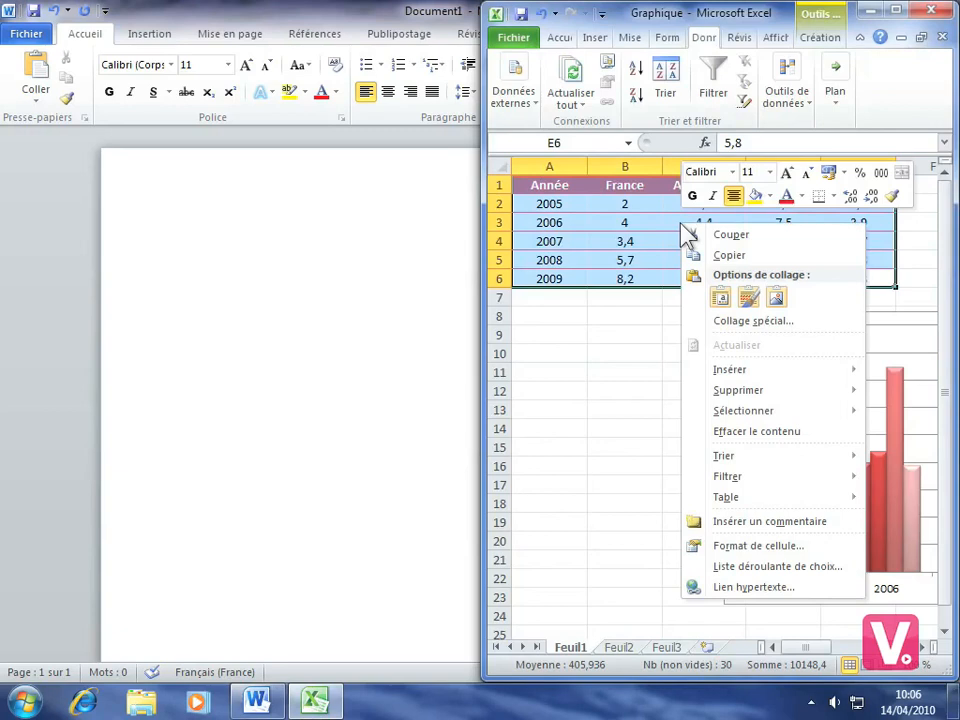
pyautogui.click(730, 255)
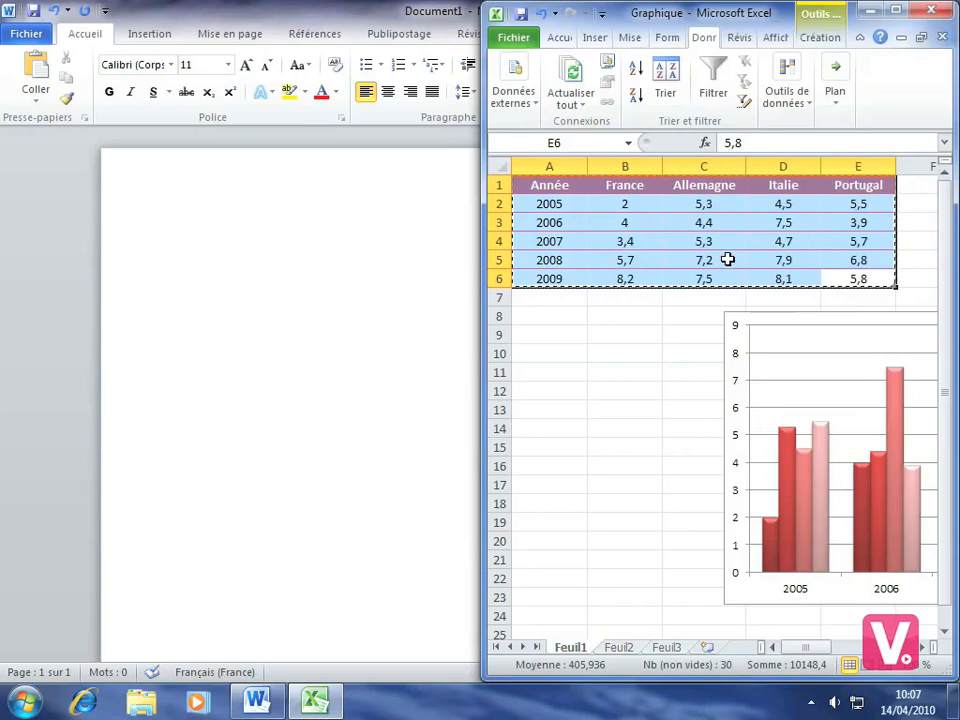
pyautogui.click(364, 318)
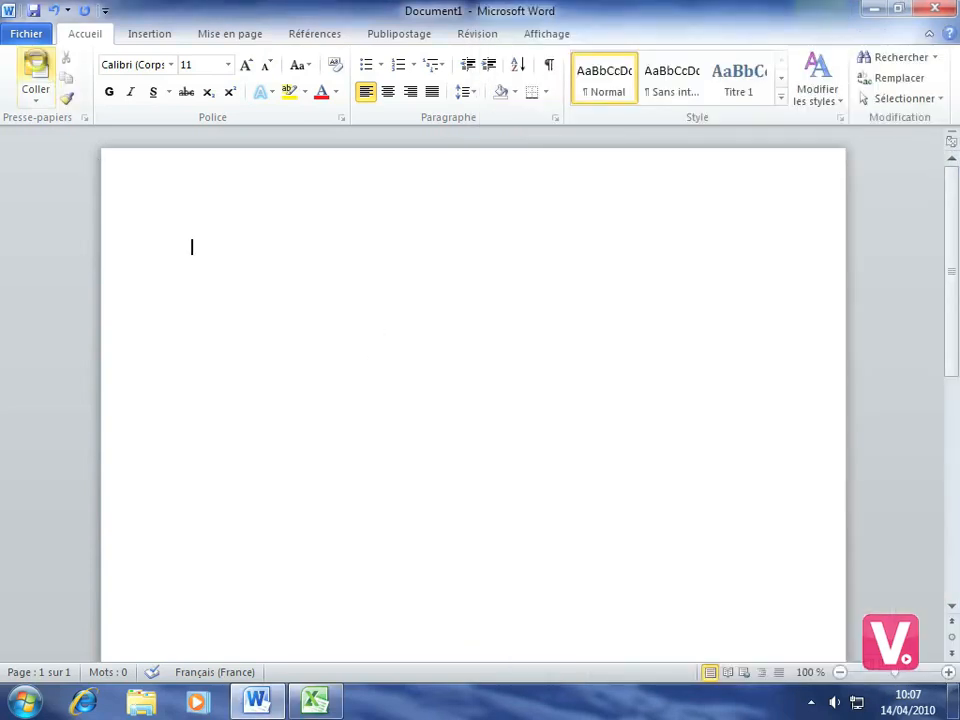
pyautogui.click(36, 68)
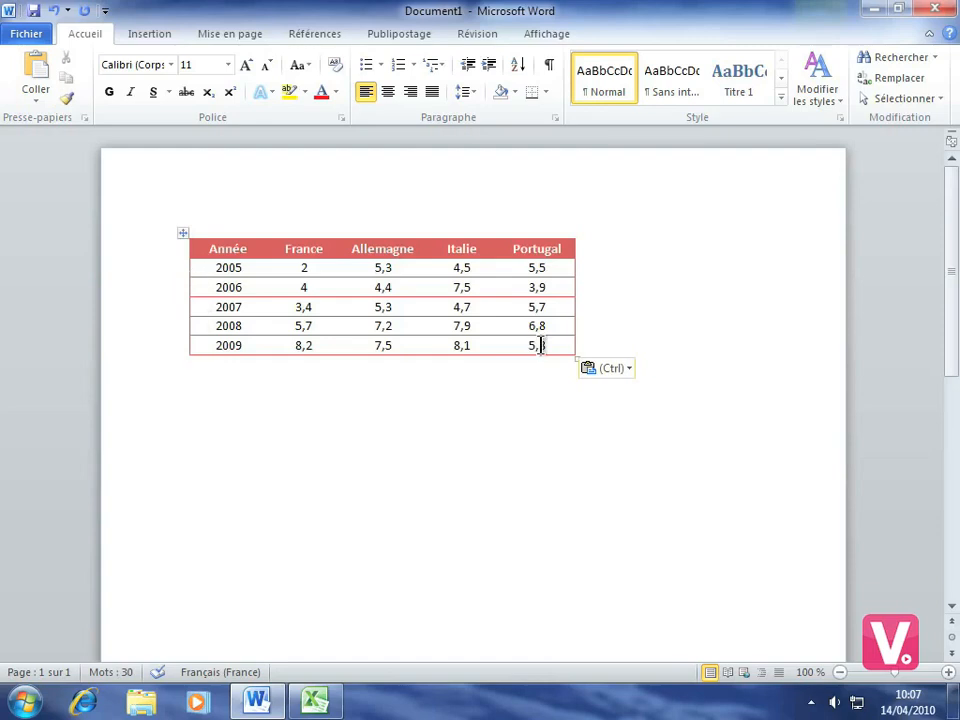
# Step: Set the 2009 Portugal value in the pasted Word table to 8
pyautogui.moveTo(542, 345); pyautogui.dragTo(529, 346)
pyautogui.write('8')
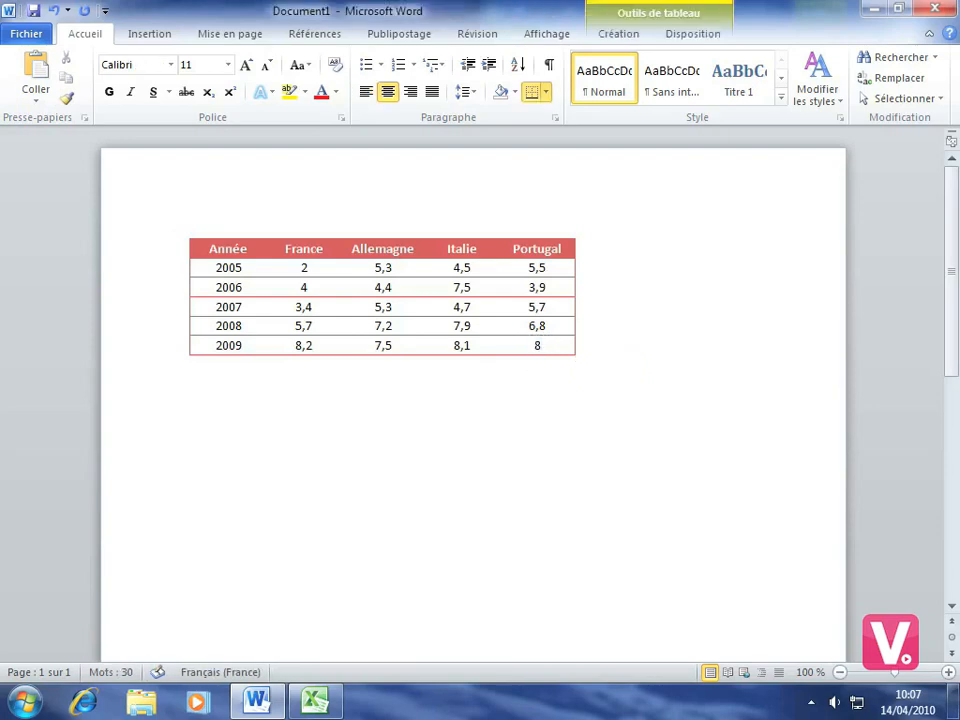
pyautogui.click(542, 424)
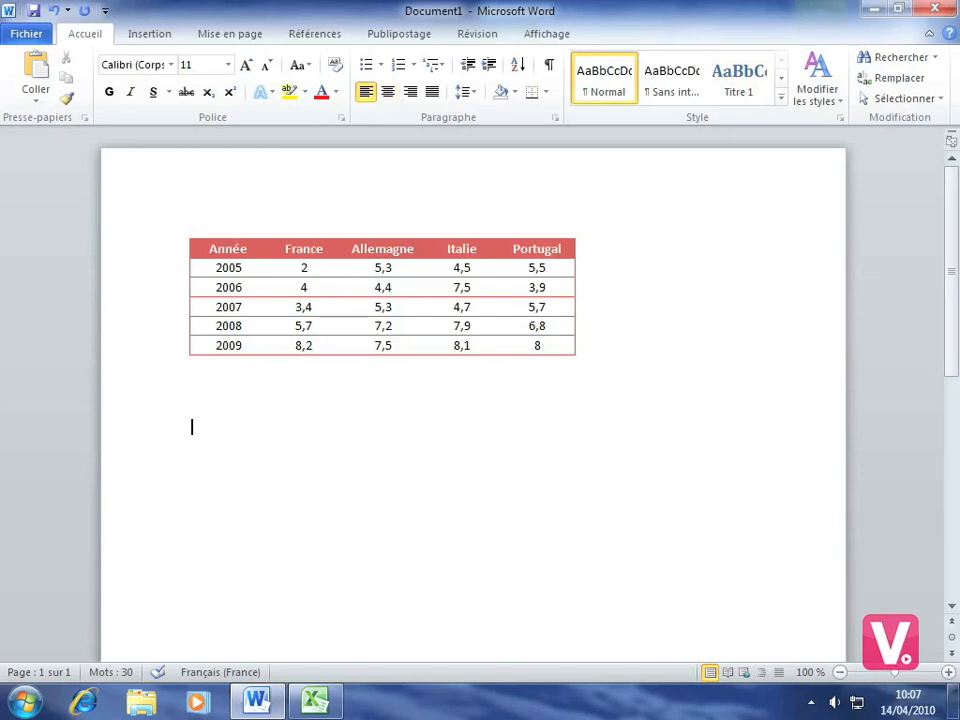